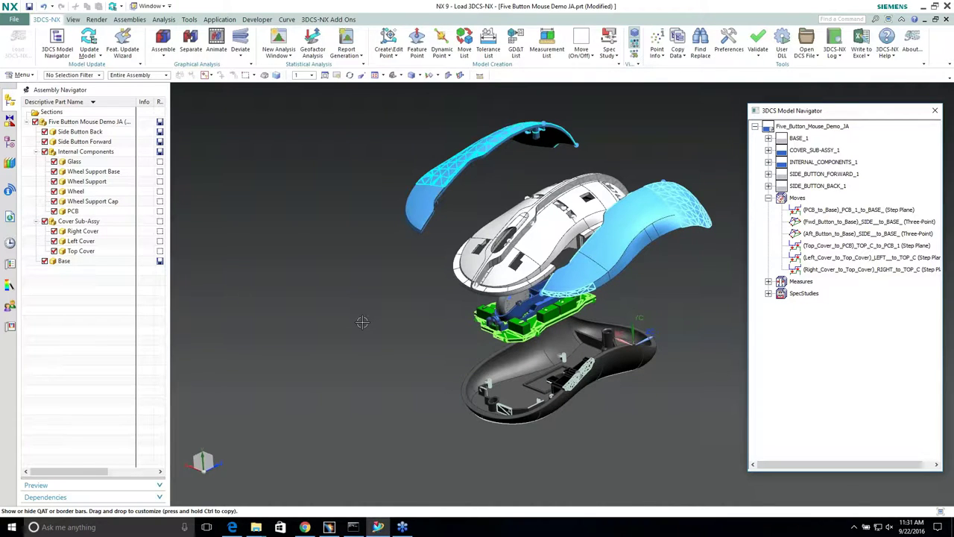
Check the PCB_to_Base move settings, open 3DCS Preferences, then bring up the OneNote webinar notes.
double_click(847, 211)
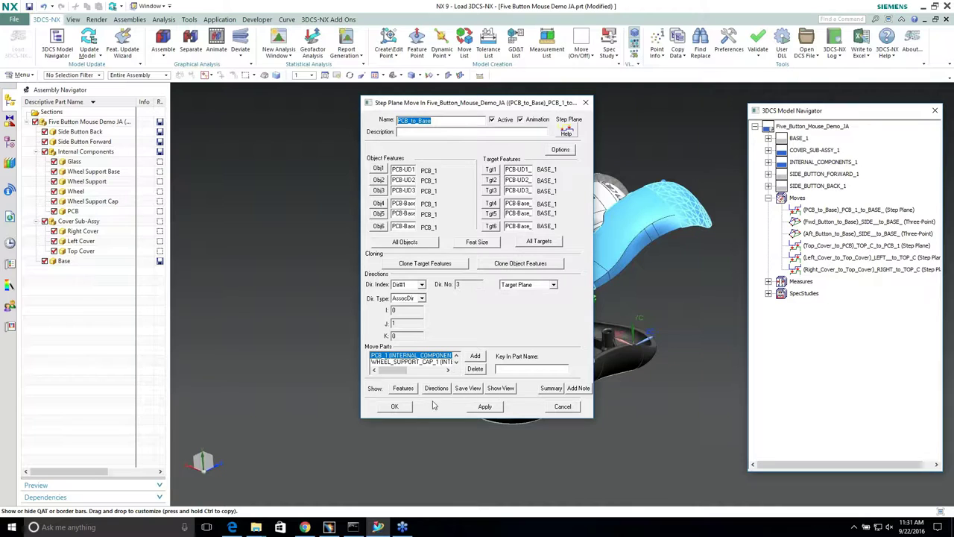
left_click(401, 410)
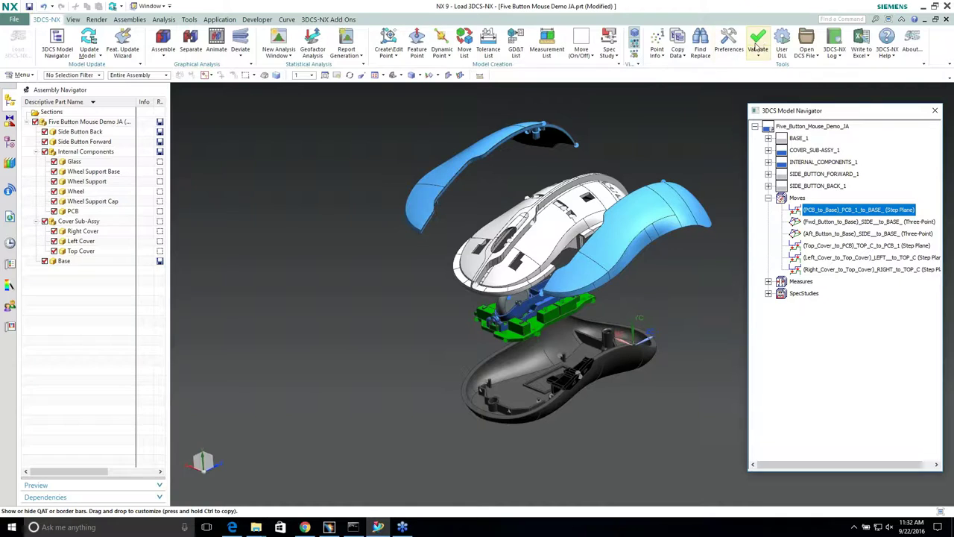
left_click(727, 41)
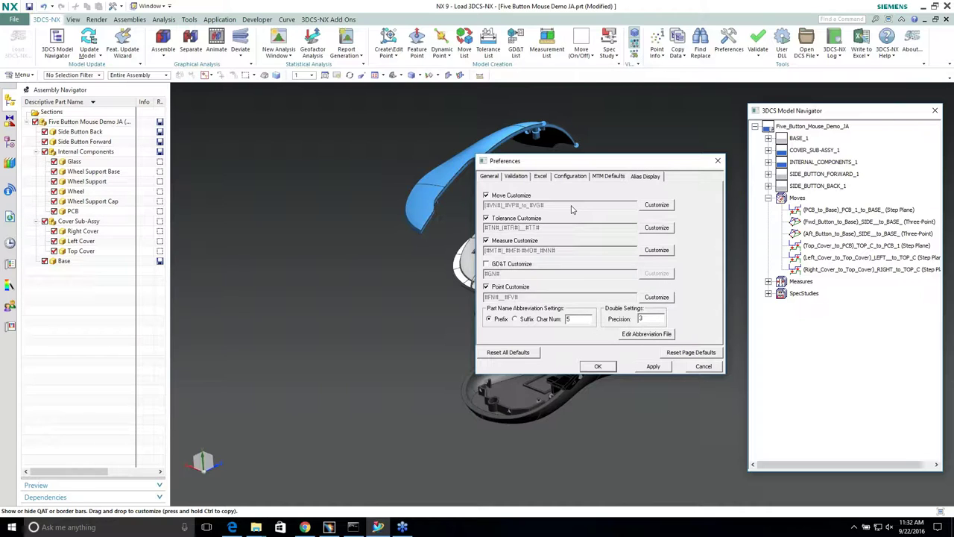
left_click_drag(602, 161, 452, 158)
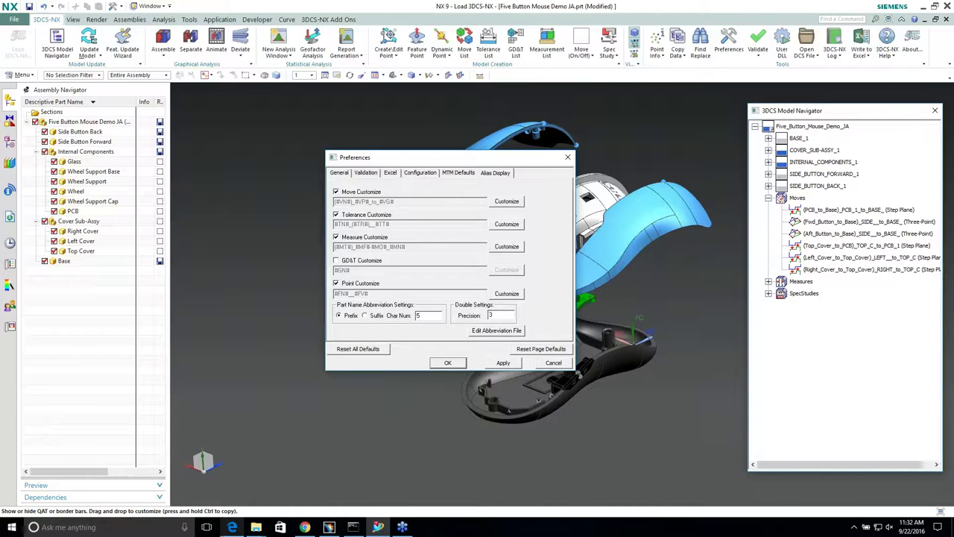
left_click(232, 526)
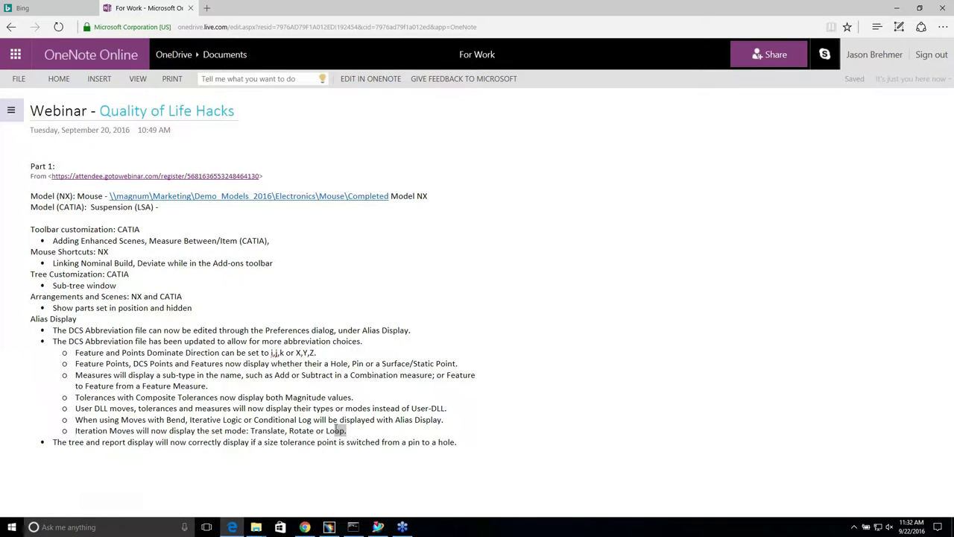
Review the Alias Display bullet notes in OneNote, then return to the NX Preferences dialog.
left_click_drag(329, 430, 47, 329)
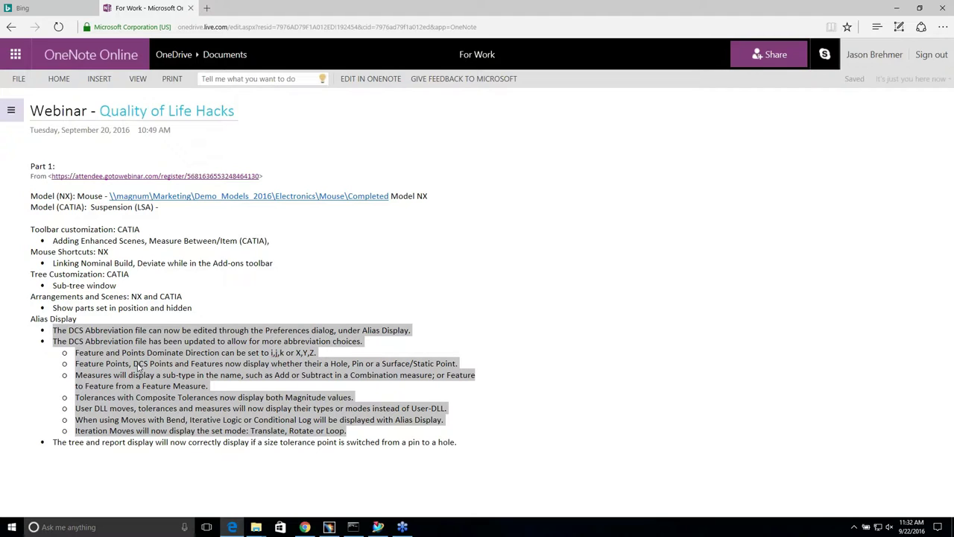
left_click(335, 364)
left_click(383, 364)
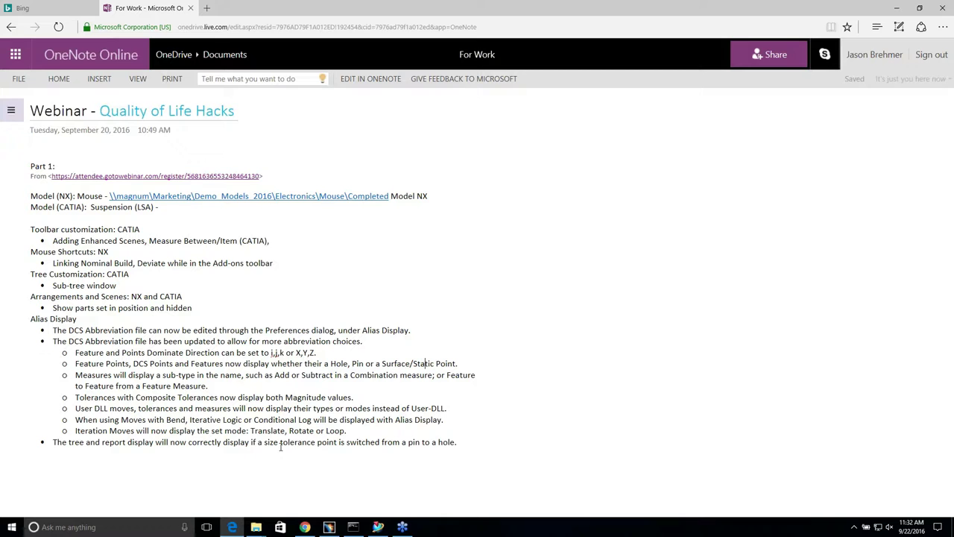
left_click(378, 526)
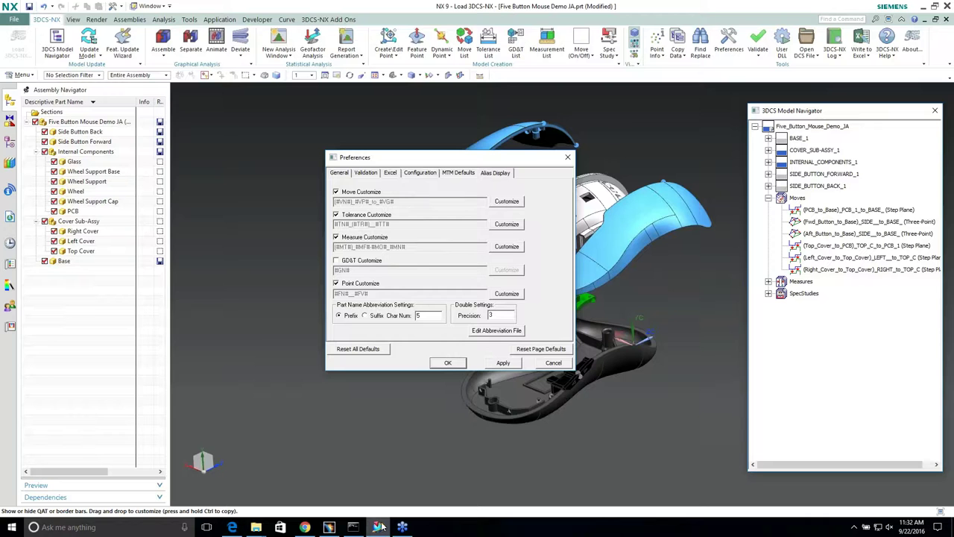
Open the DCS_Abbr abbreviation file from Alias Display and scroll through its abbreviations.
left_click(493, 334)
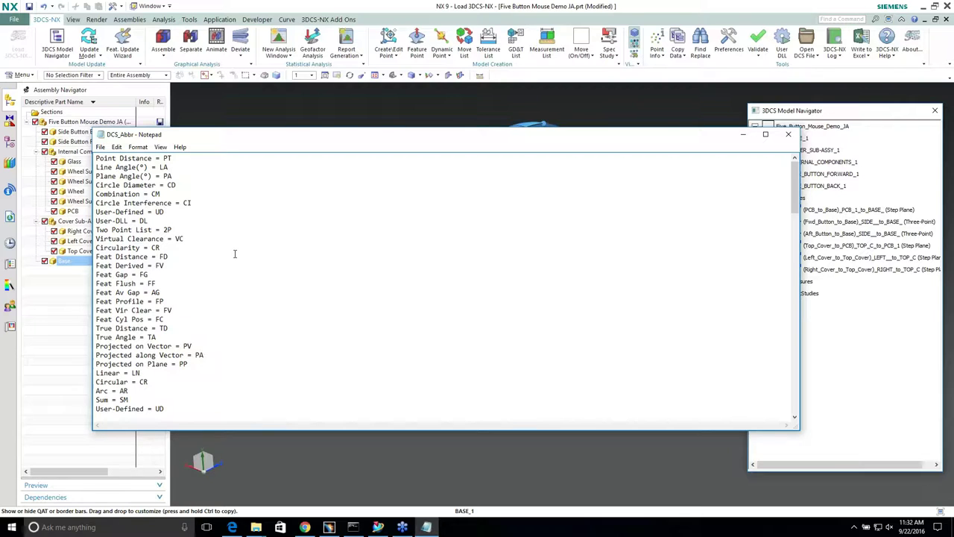
scroll(234, 253, "down", 4)
scroll(187, 201, "down", 3)
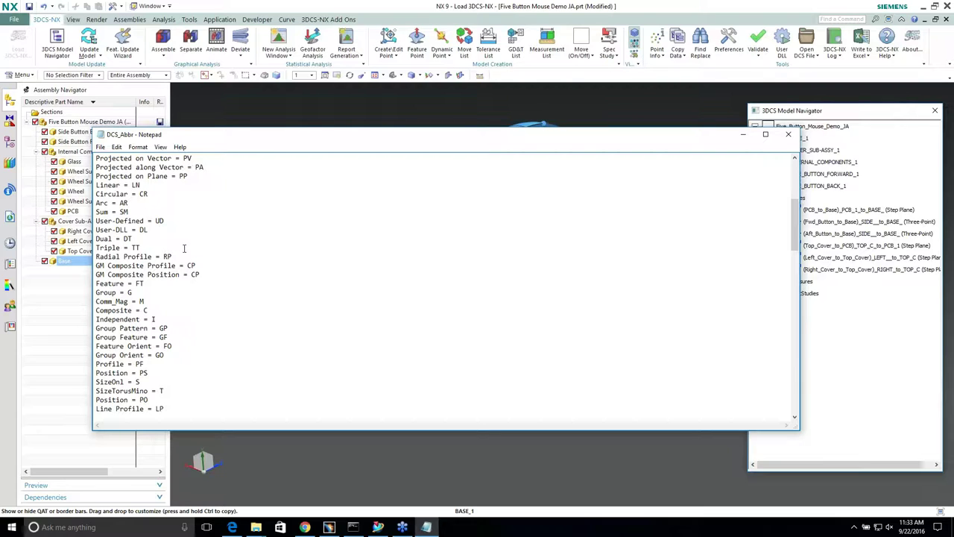
Find the Linear entry in DCS_Abbr and replace its LN abbreviation with Lin.
key("ctrl+f")
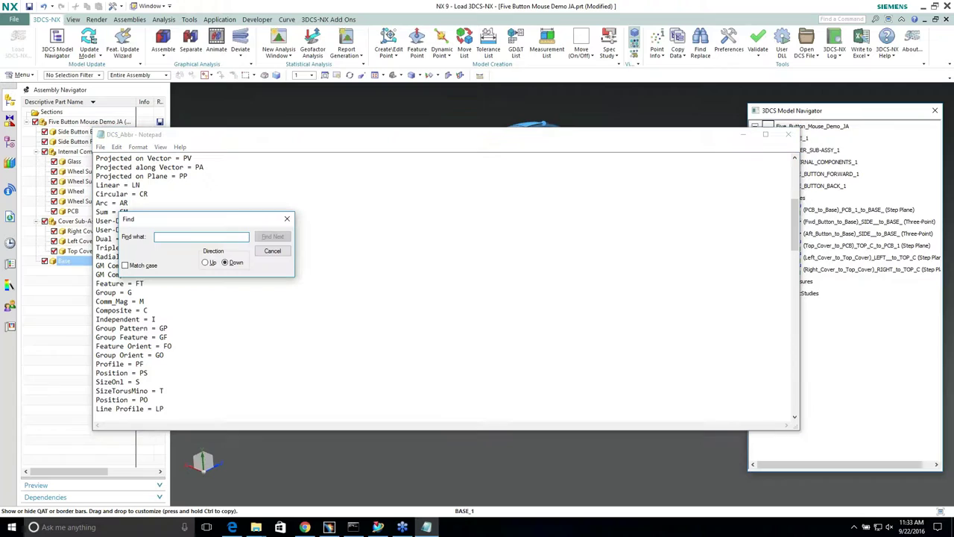
type("Linear")
key("Return")
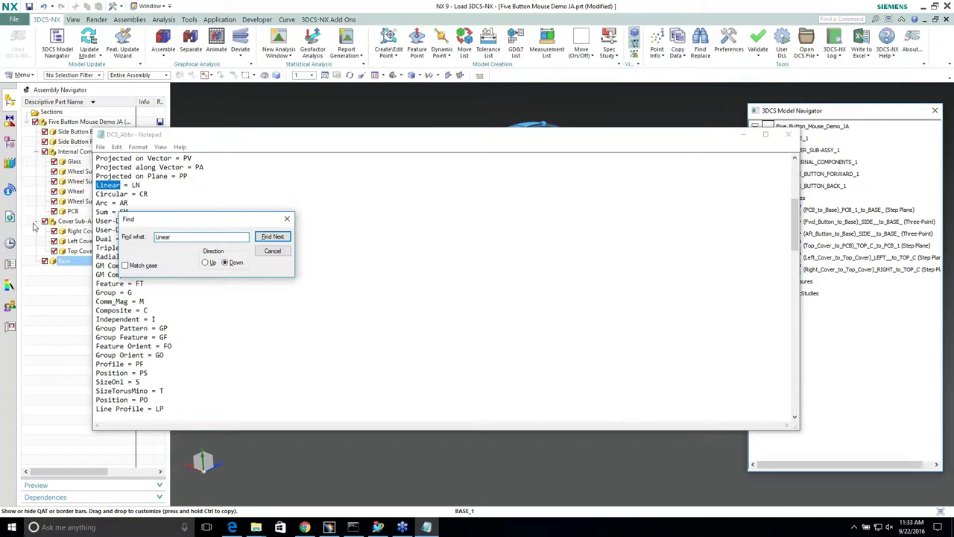
double_click(136, 185)
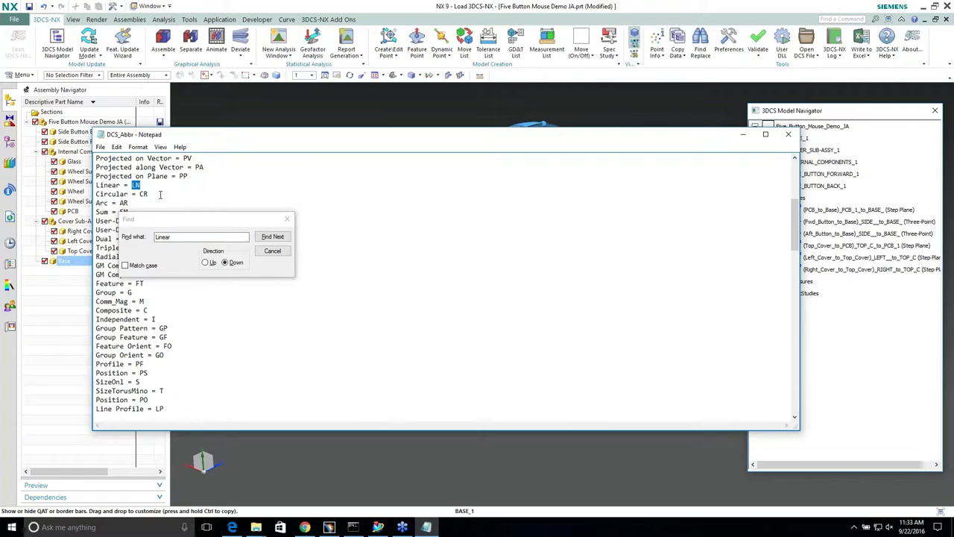
left_click(155, 187)
key("BackSpace")
key("BackSpace")
type("Profile")
key("BackSpace")
key("BackSpace")
key("BackSpace")
key("BackSpace")
key("BackSpace")
key("BackSpace")
key("BackSpace")
type("Lin")
left_click(273, 250)
left_click(154, 194)
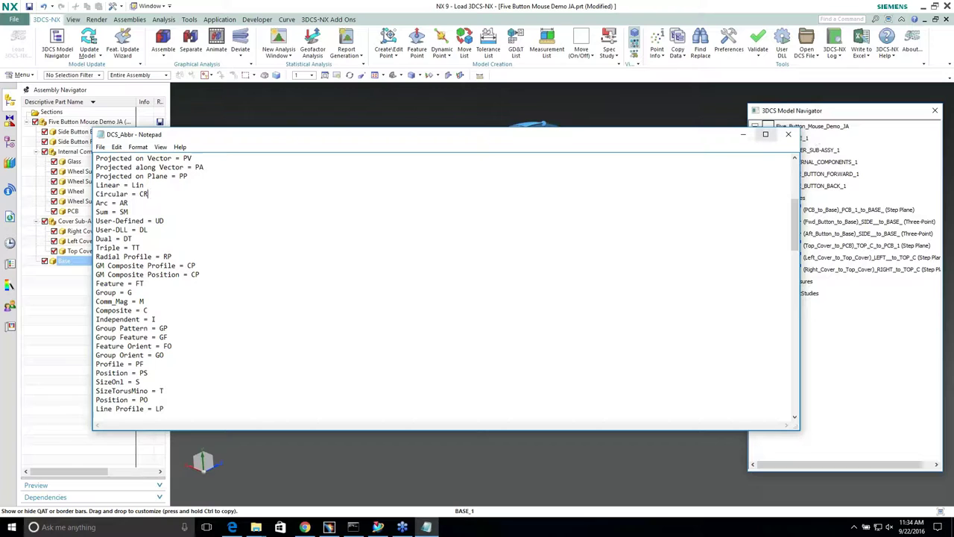
left_click(101, 147)
Close the DCS_Abbr Notepad file and the 3DCS Preferences dialog.
key("Escape")
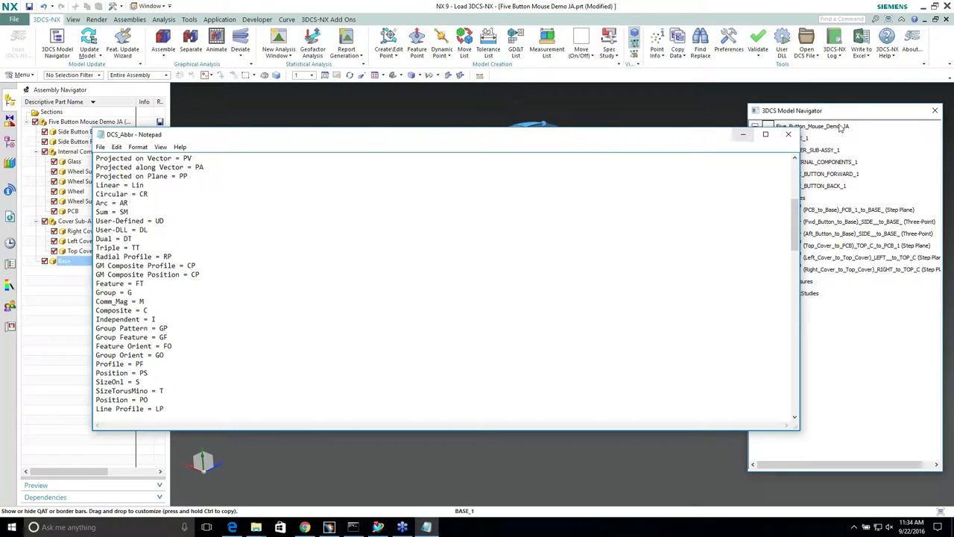
left_click(793, 137)
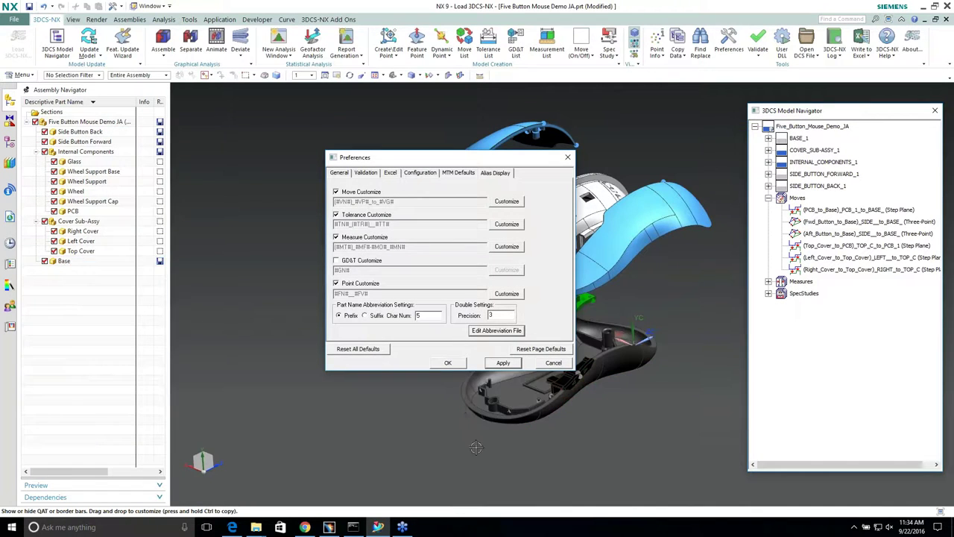
left_click(448, 363)
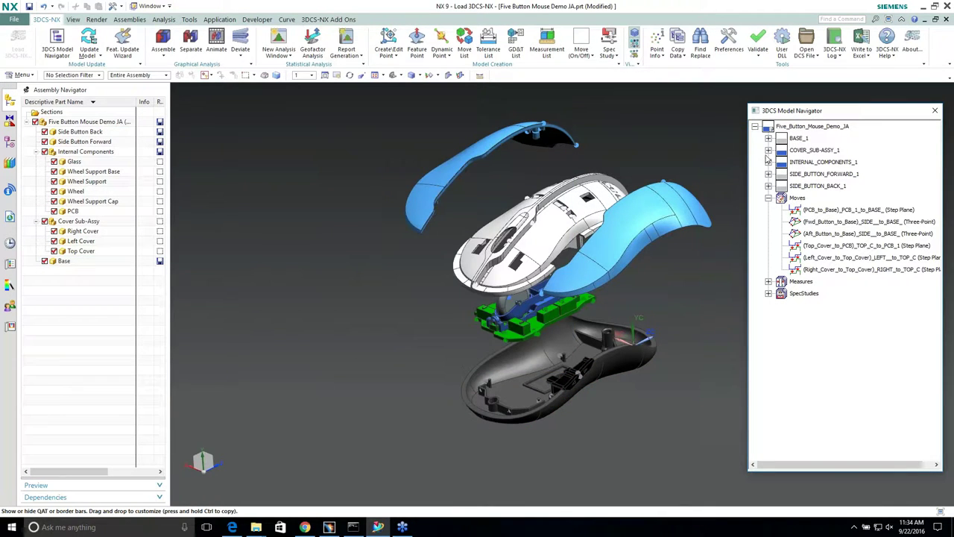
Rename RIGHT_COVER_1's first point from Right_Cover-UD1__y to RC_UD1__y in the point editor.
left_click(772, 152)
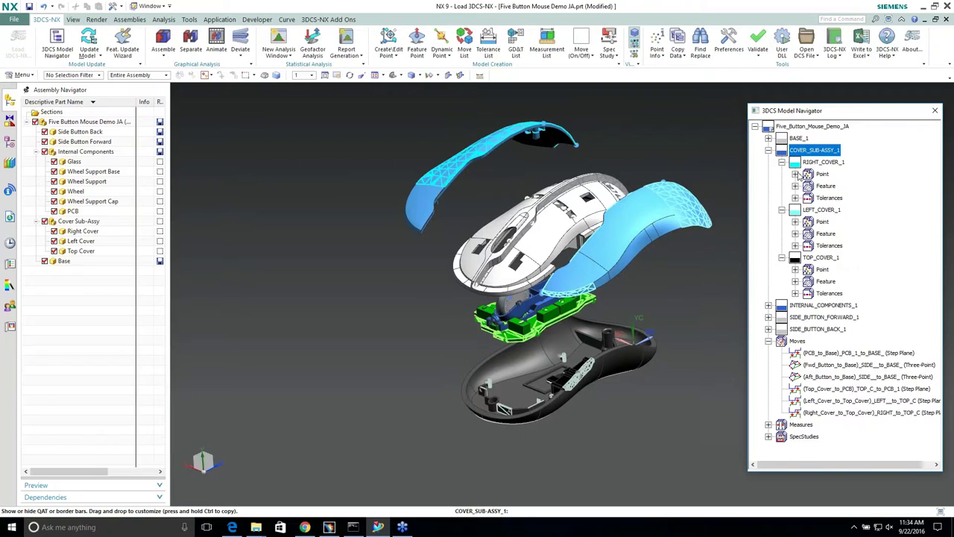
left_click(796, 173)
double_click(854, 186)
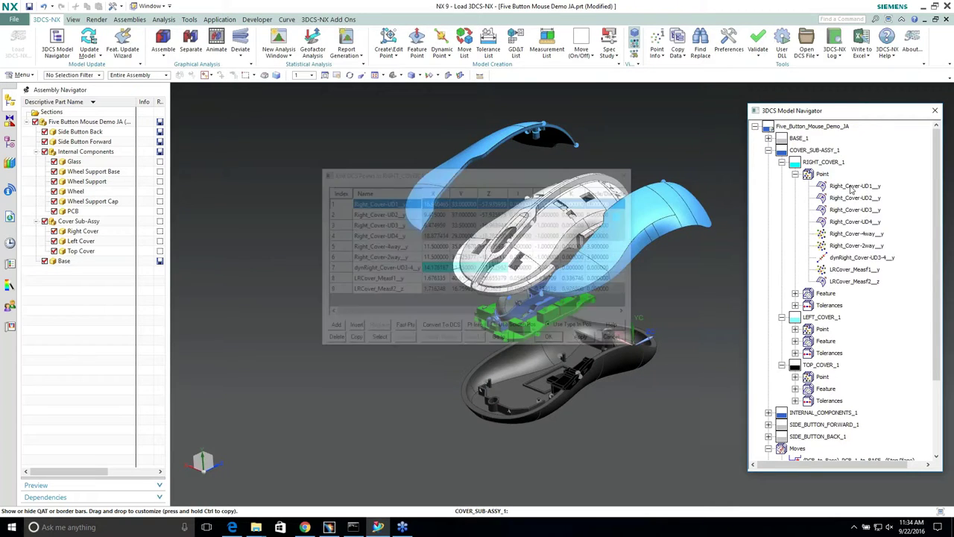
double_click(371, 204)
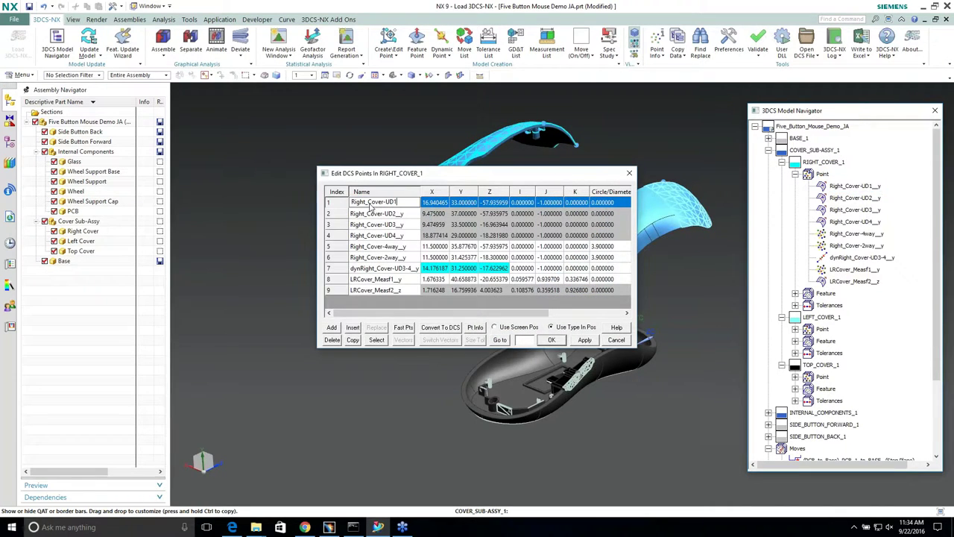
double_click(368, 207)
type("RC_UD1__y")
key("Return")
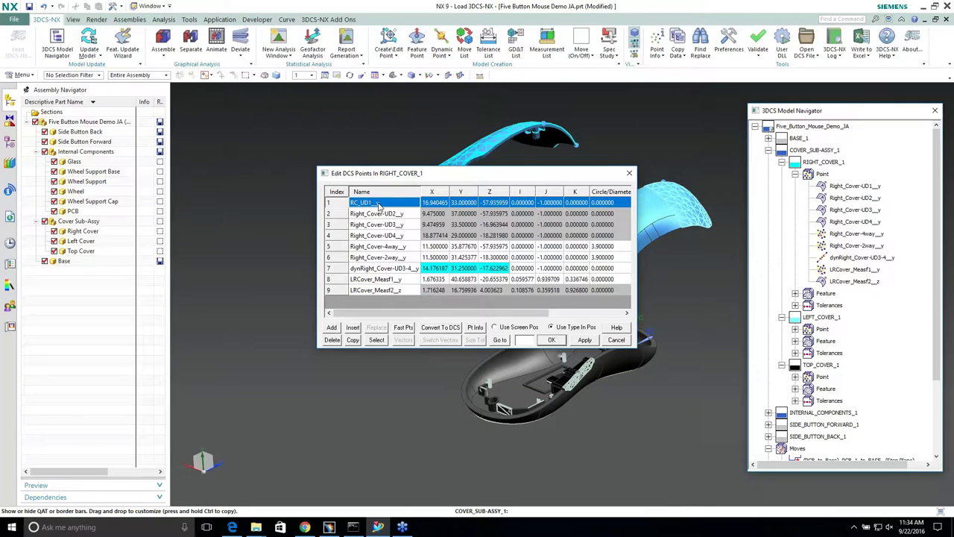
left_click(559, 340)
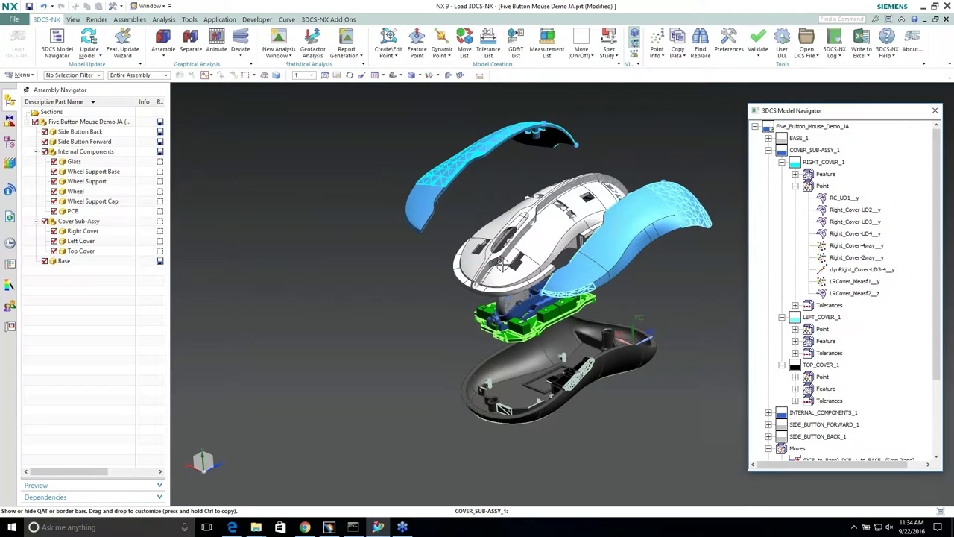
Select the RC_UD1__y point and the Side Button Forward part, then reopen 3DCS Preferences.
left_click(844, 197)
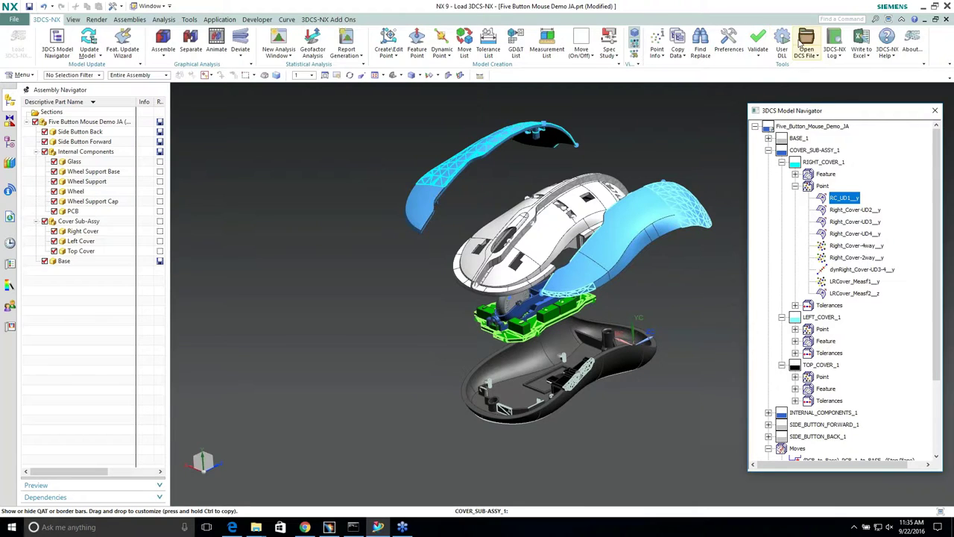
left_click(96, 122)
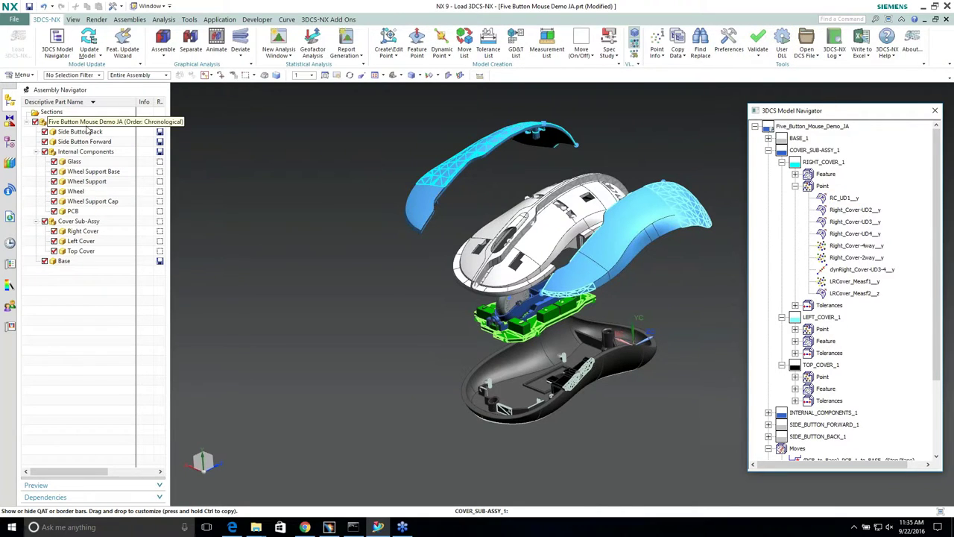
left_click(84, 143)
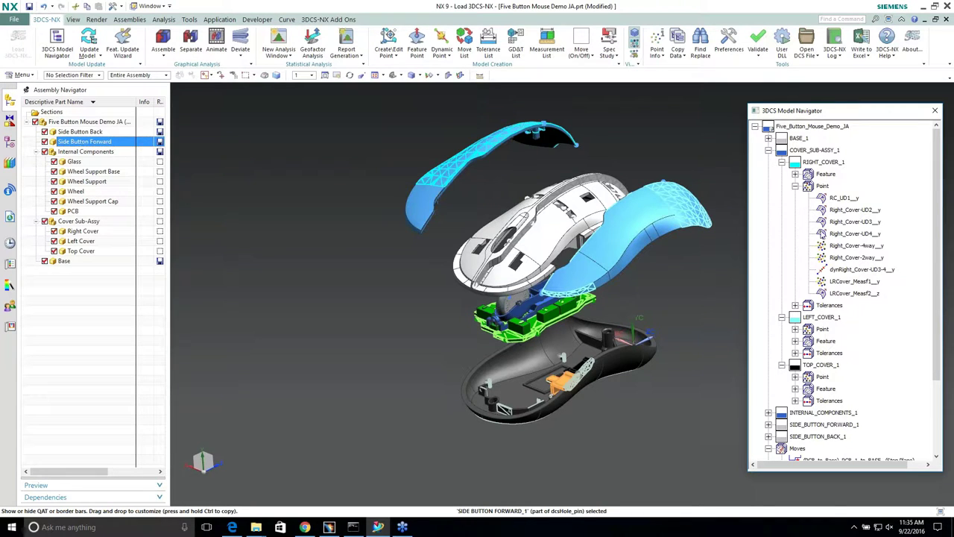
left_click(729, 44)
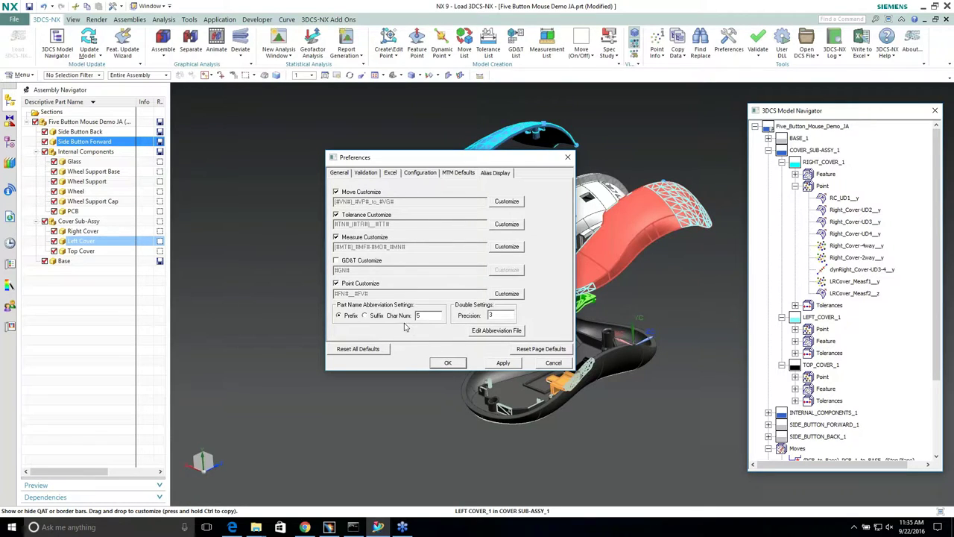
left_click_drag(426, 316, 393, 318)
left_click(503, 316)
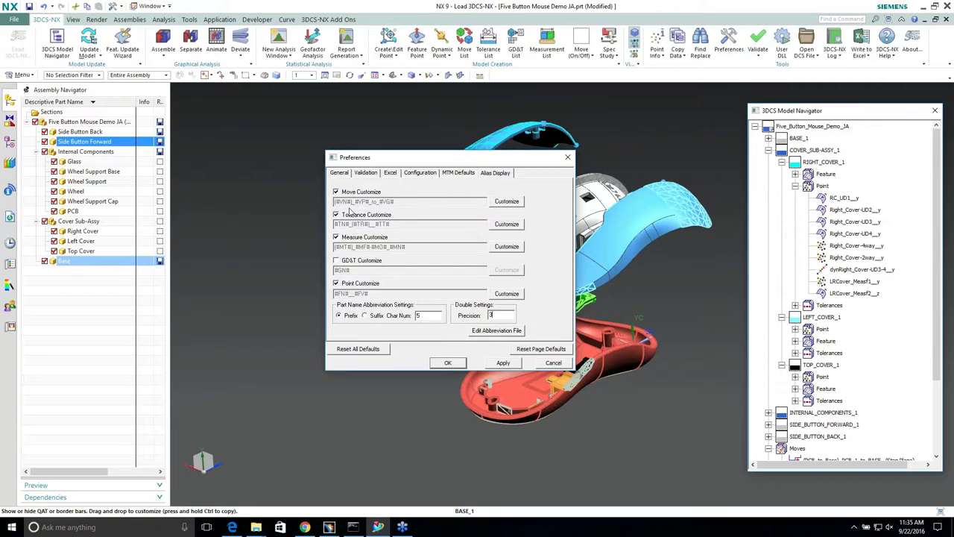
Close Preferences and inspect TOP_COVER_1's tolerance names in the Model Navigator.
left_click(458, 365)
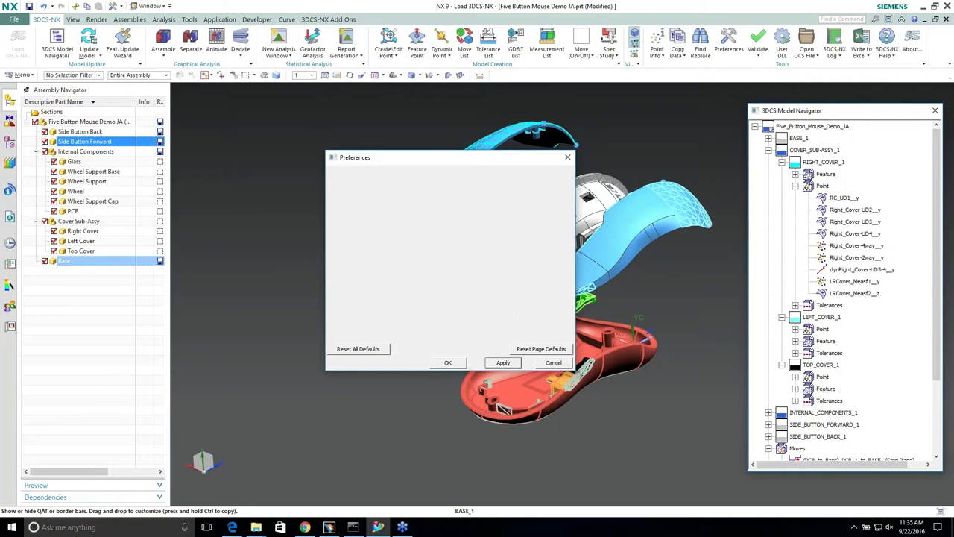
scroll(894, 330, "down", 3)
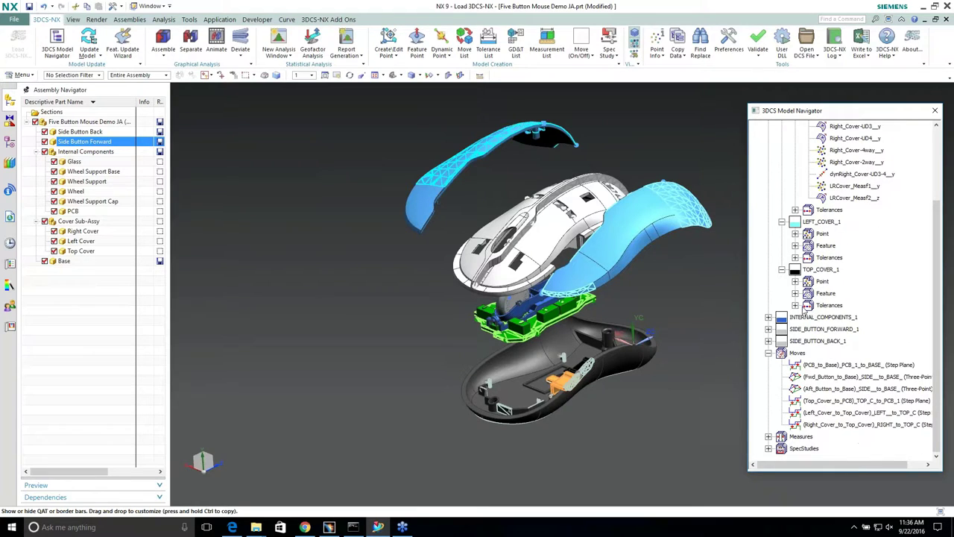
left_click(796, 306)
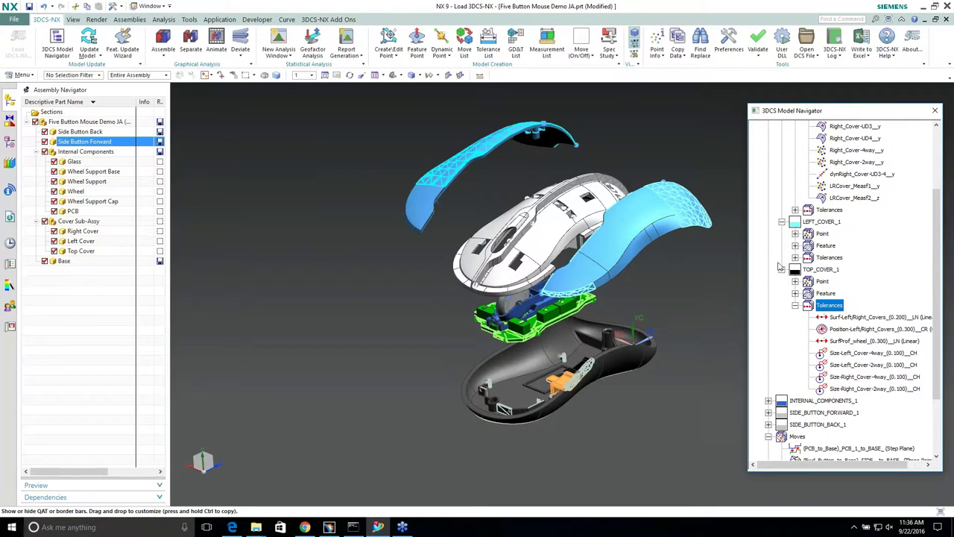
left_click(796, 306)
Uncheck Tolerance Customize in Alias Display, then view TOP_COVER_1's plain tolerance names.
left_click(734, 41)
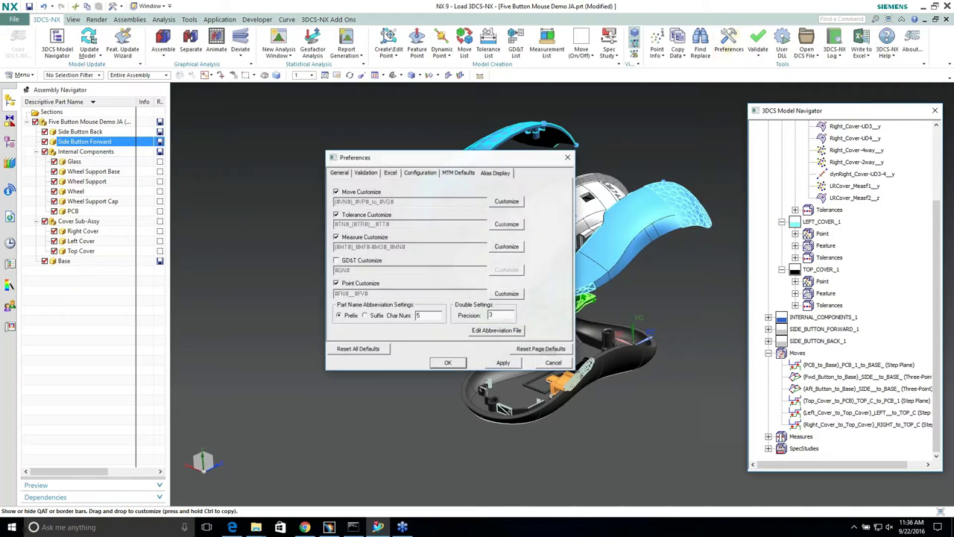
left_click(364, 217)
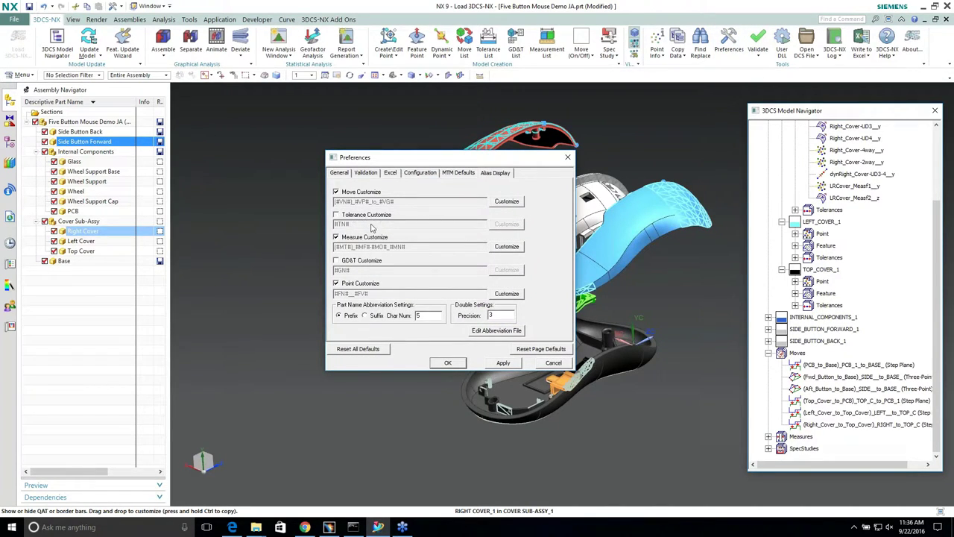
left_click(448, 362)
left_click(795, 305)
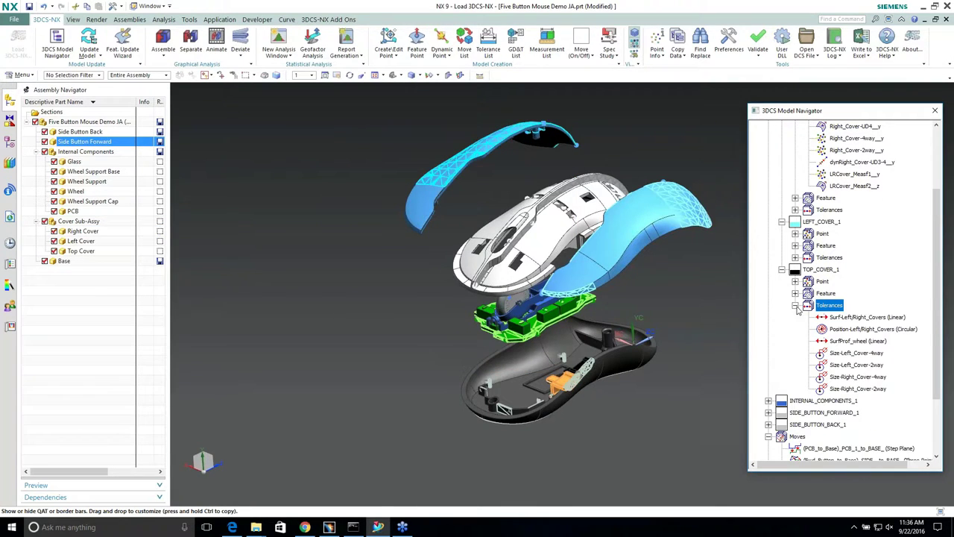
left_click_drag(742, 291, 598, 291)
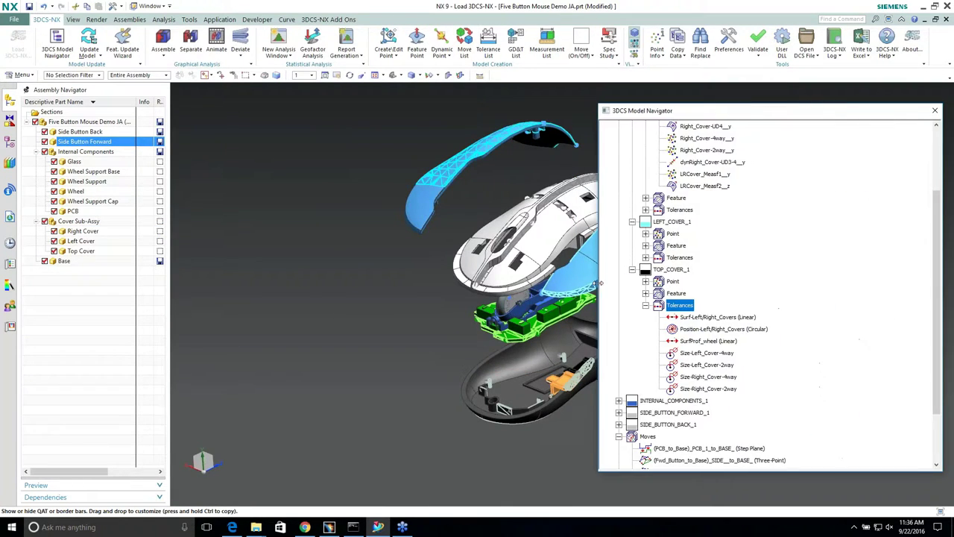
Add a Linear tolerance, Tole27, under TOP_COVER_1's Tolerances and select it.
right_click(686, 306)
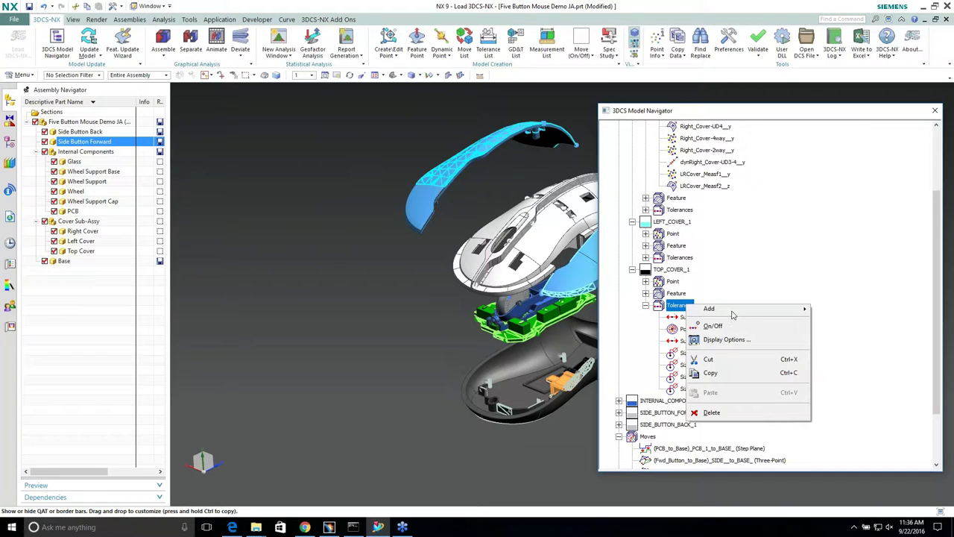
mouse_move(732, 310)
left_click(849, 318)
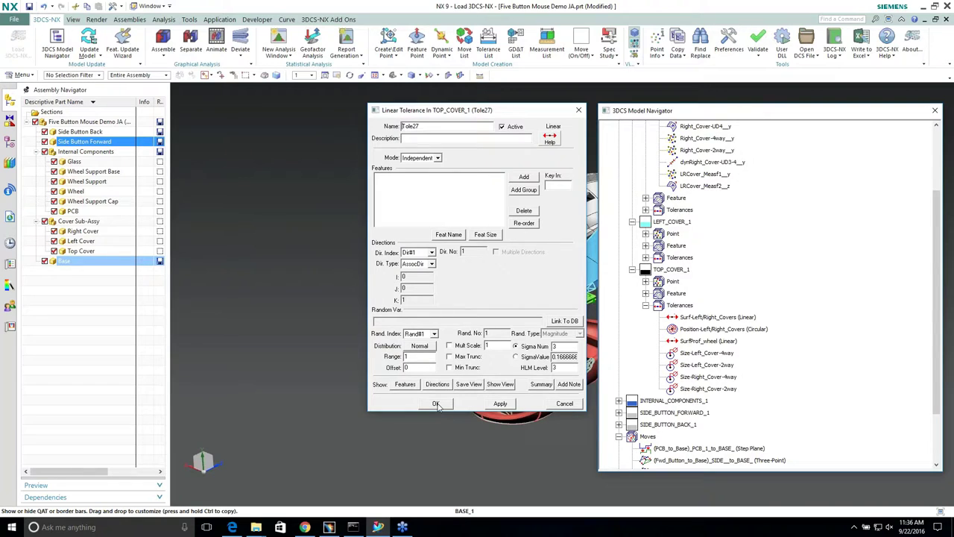
left_click(437, 404)
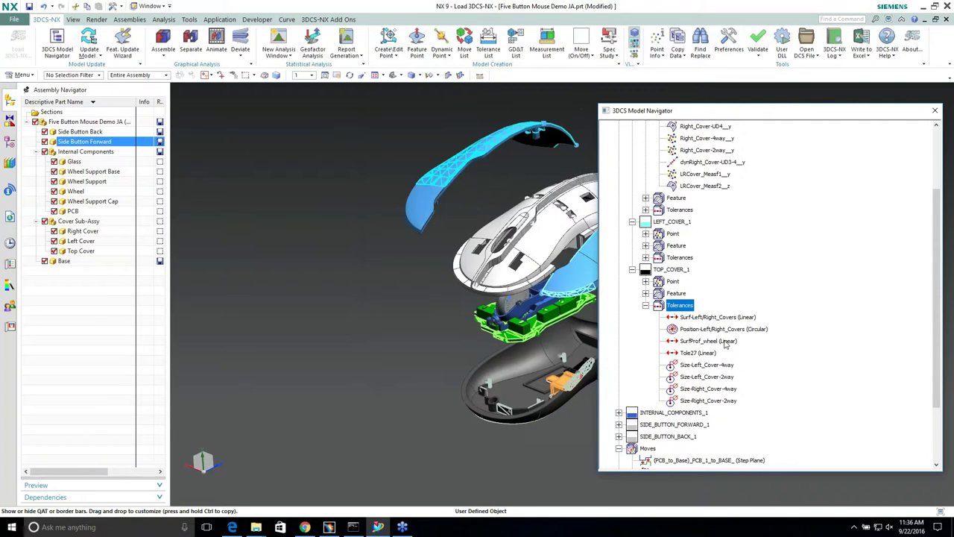
left_click(697, 353)
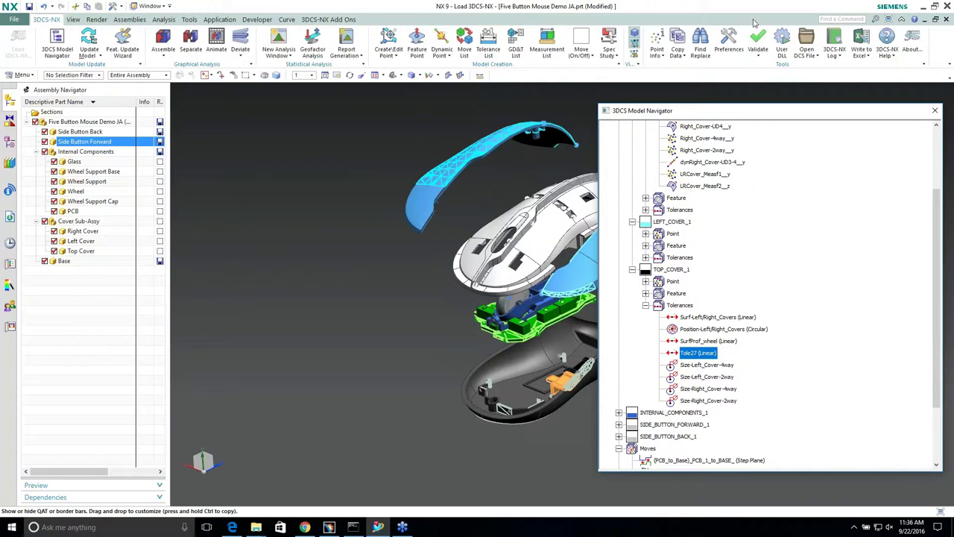
Re-check Tolerance Customize in Alias Display so Tole27 reads Tole27_(1.000)__Lin.
left_click(731, 41)
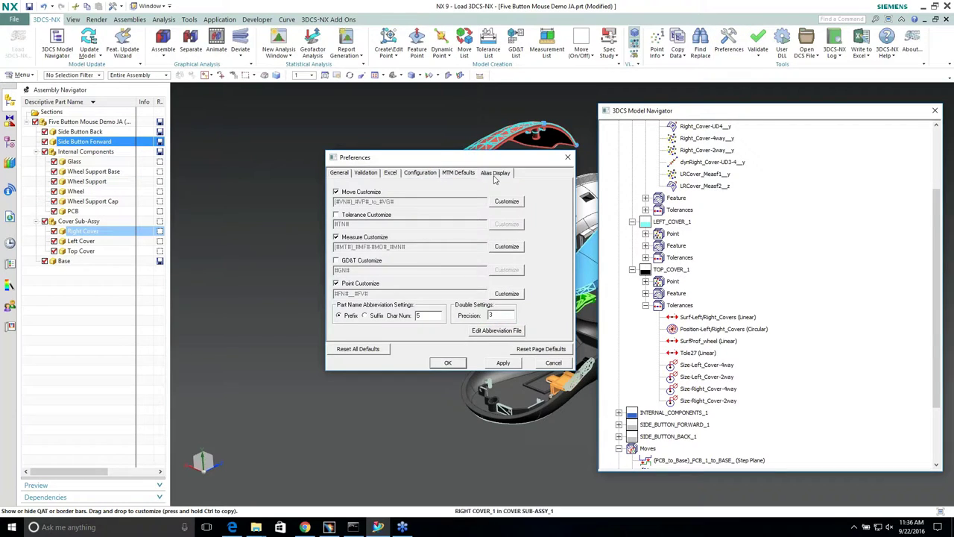
left_click(349, 216)
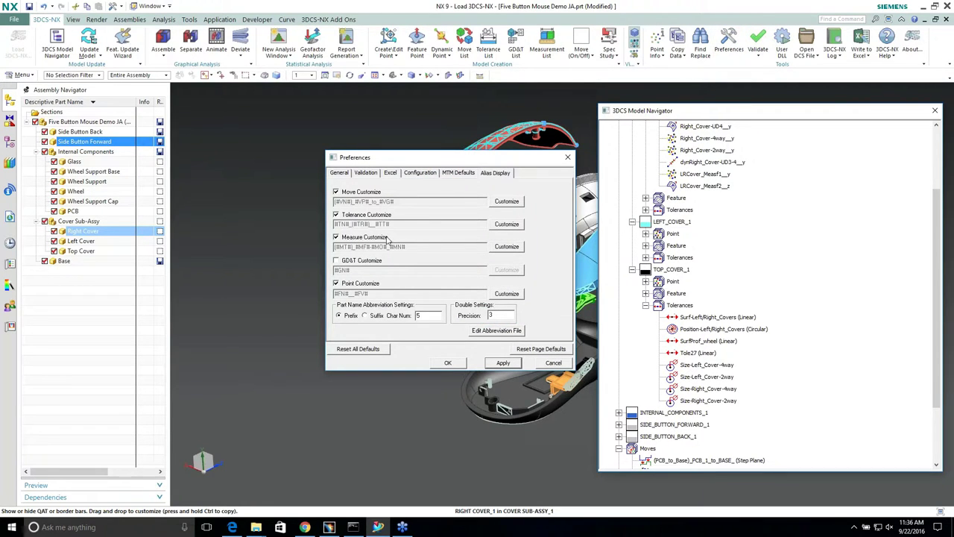
left_click(502, 363)
left_click(693, 353)
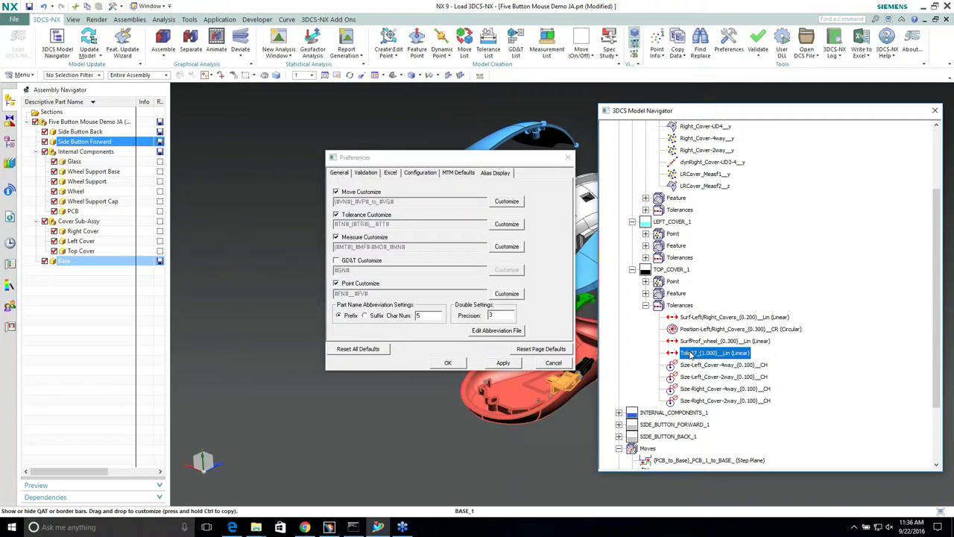
left_click(448, 364)
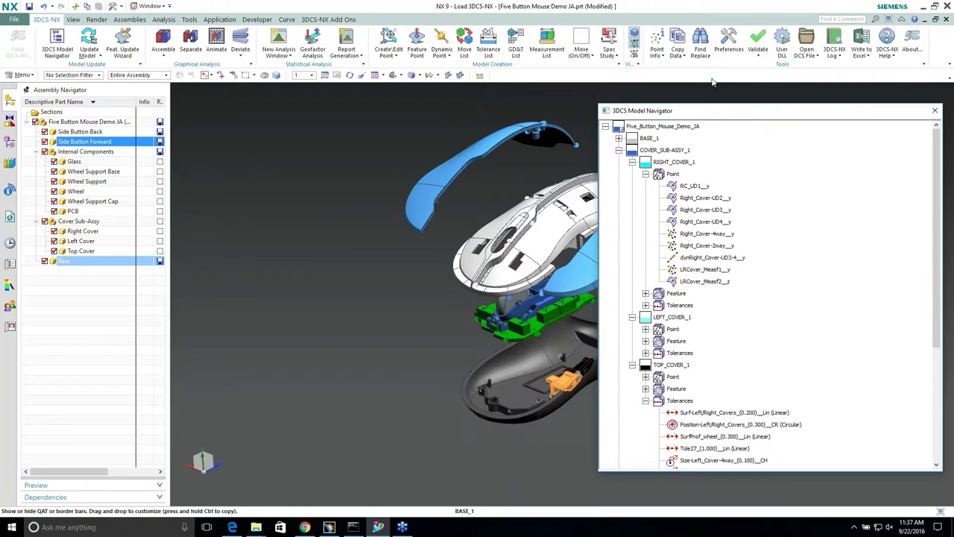
Search Find In Model for *UD1* and sort the matching points by Name.
left_click(700, 45)
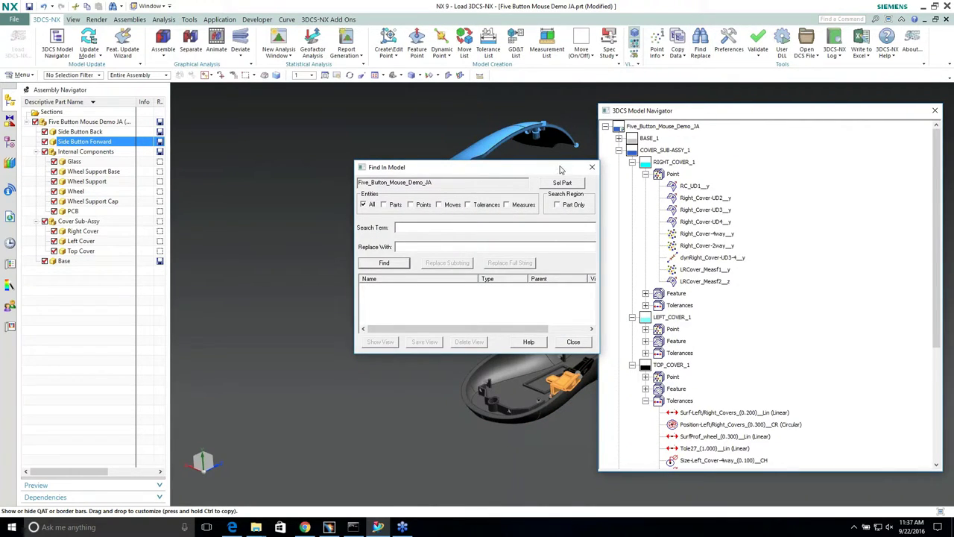
left_click_drag(562, 171, 403, 195)
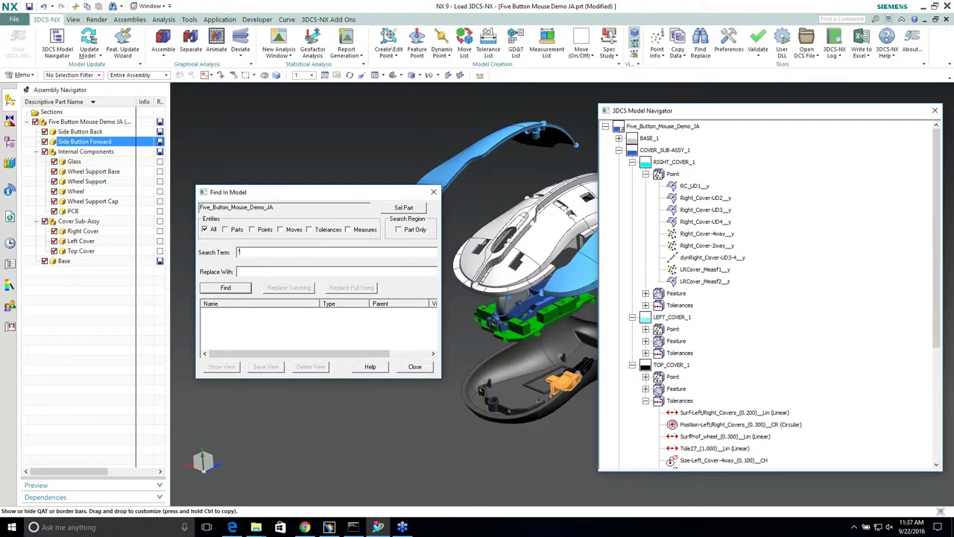
type("1")
type("*")
key("Return")
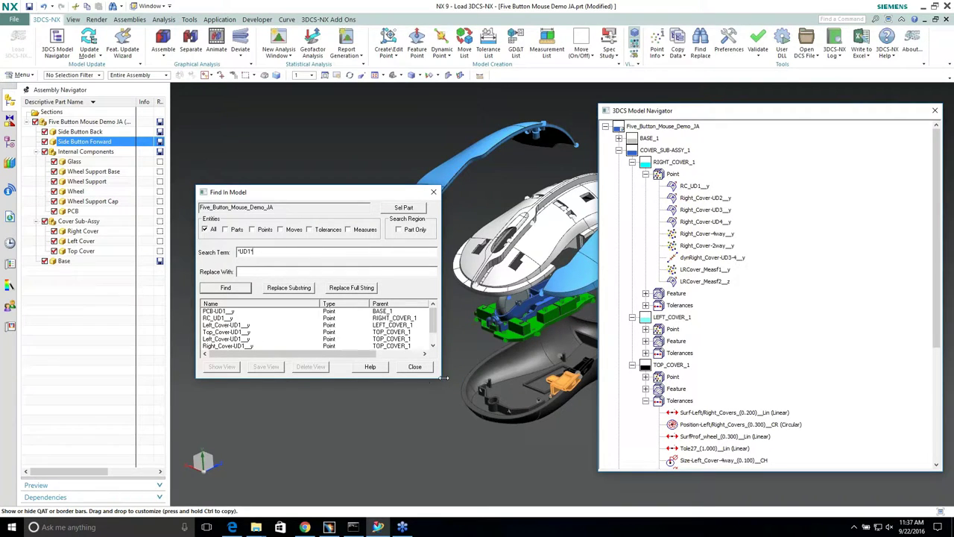
left_click_drag(444, 378, 522, 465)
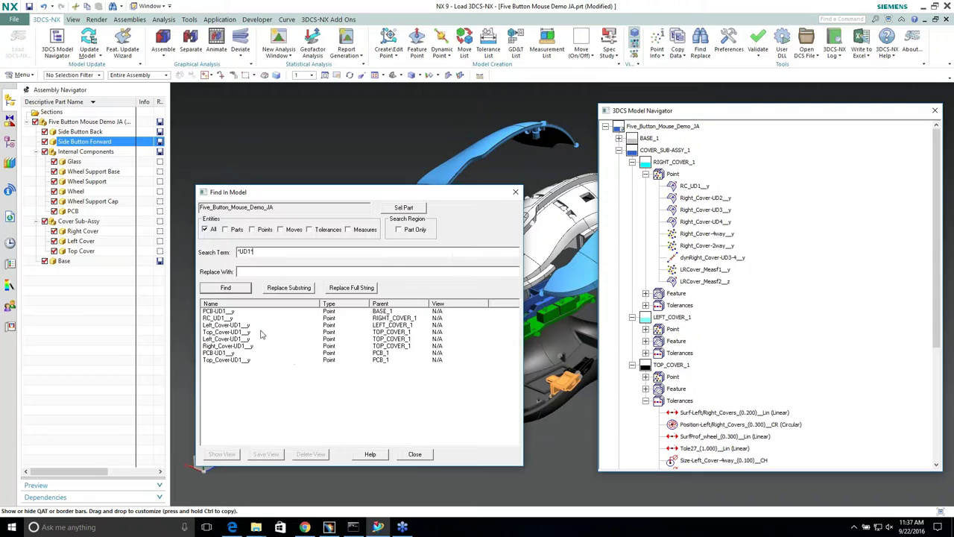
left_click(214, 304)
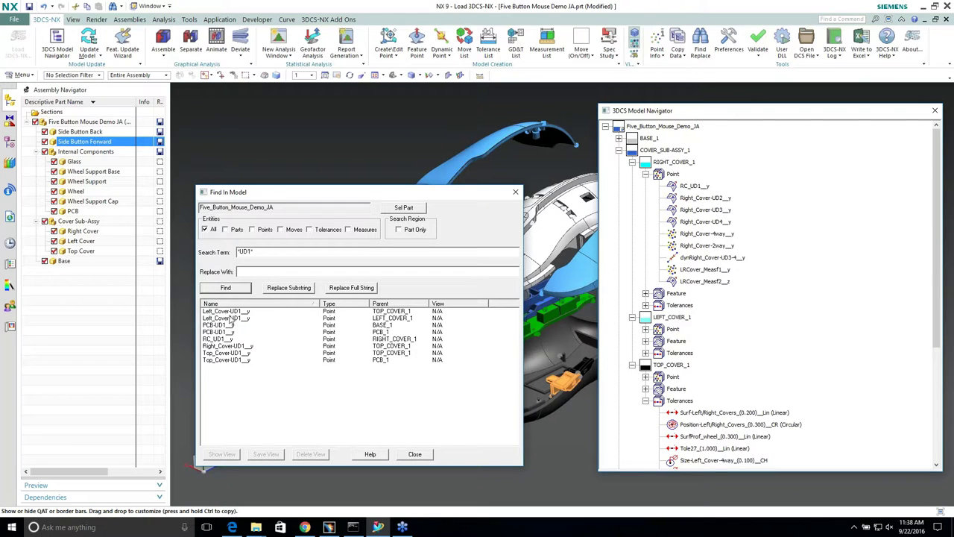
Replace UD1 with LFT_CVR in both Left_Cover-UD1__y point names, giving Left_Cover-LFT_CVR__y.
left_click(232, 312)
left_click(278, 273)
left_click_drag(240, 312, 242, 319)
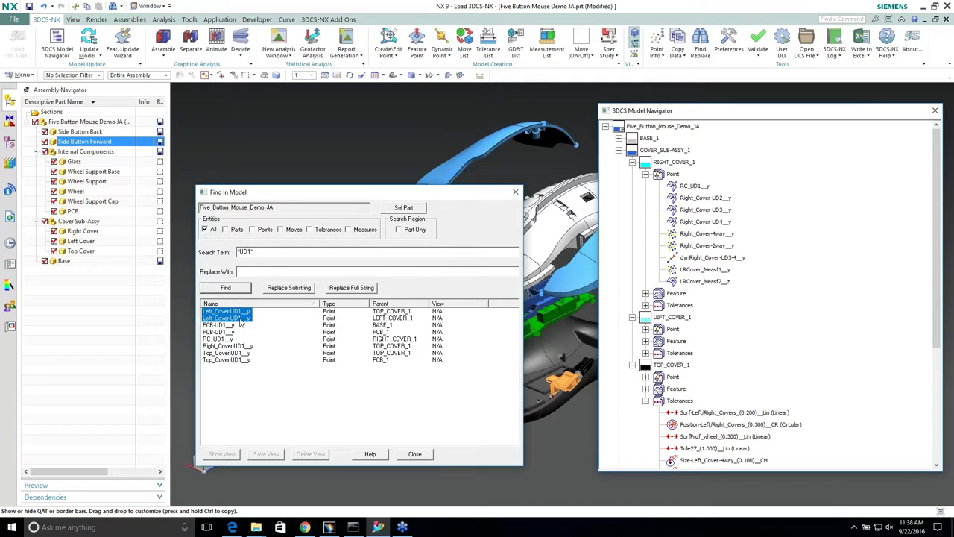
left_click(263, 272)
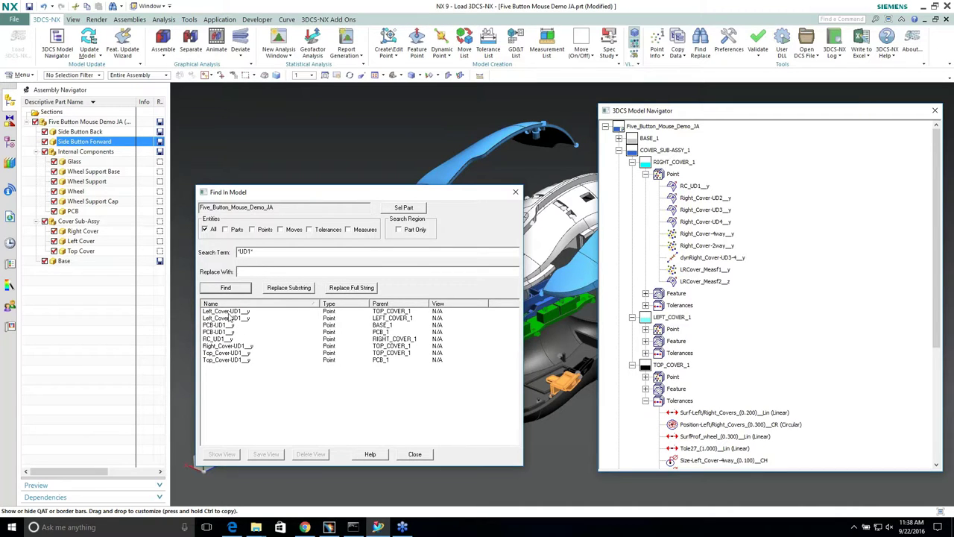
left_click_drag(233, 320, 236, 314)
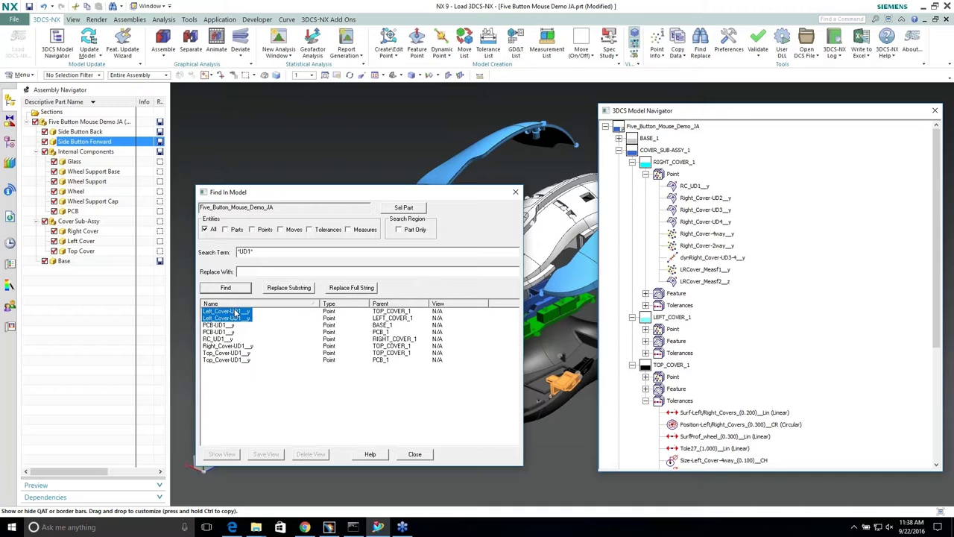
left_click(252, 271)
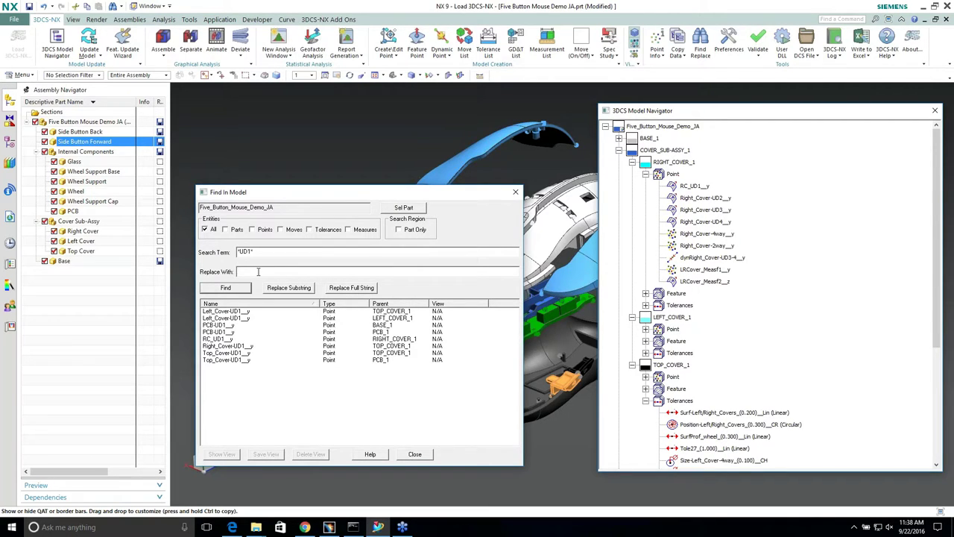
type("FT_CVR")
left_click(249, 317)
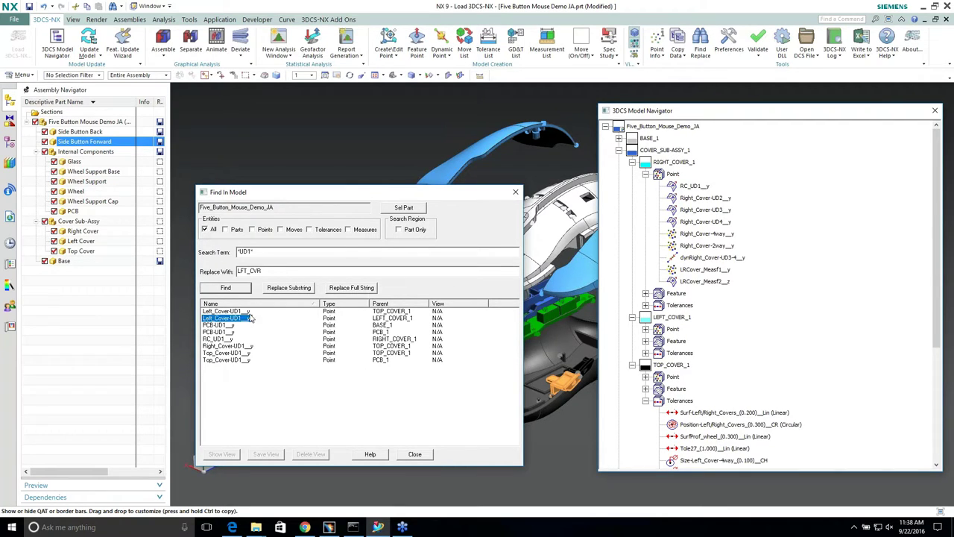
left_click(286, 294)
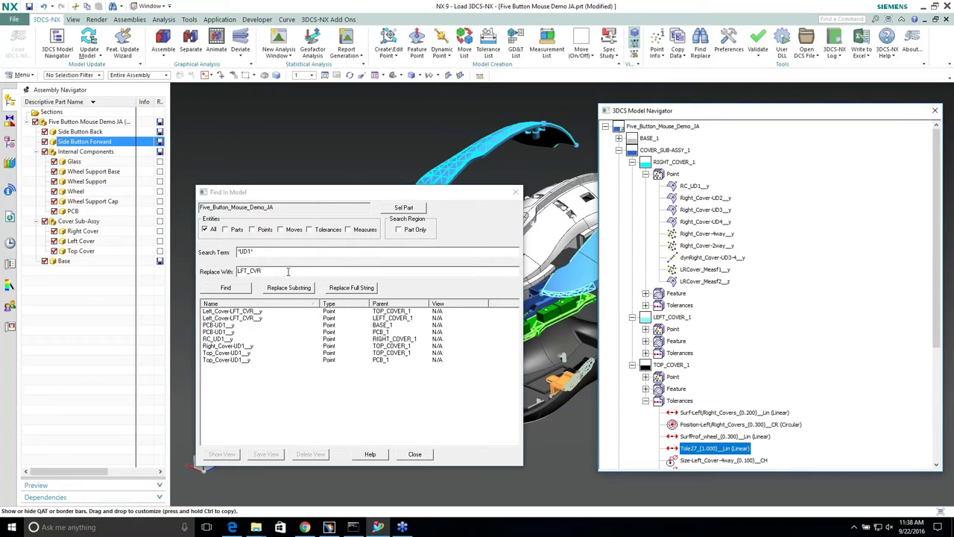
double_click(261, 271)
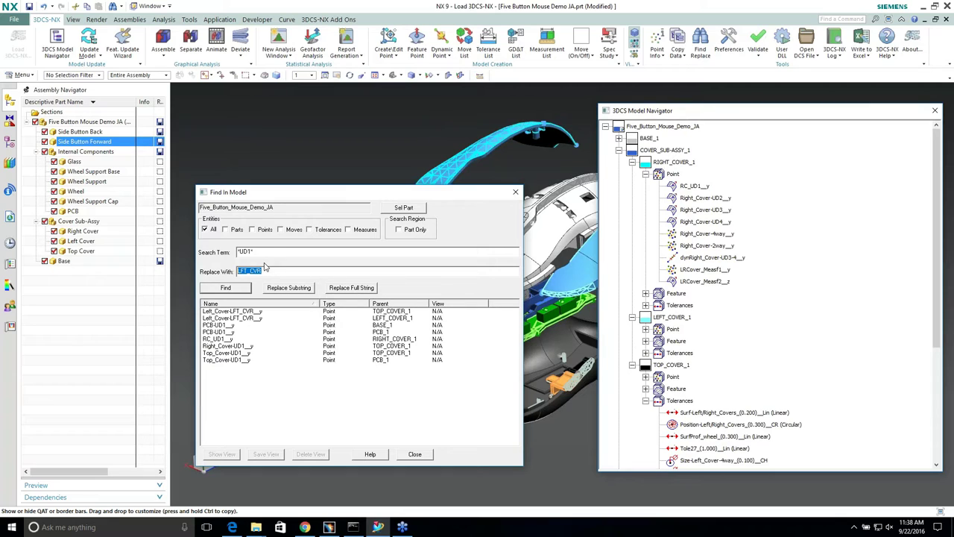
left_click_drag(441, 317, 440, 312)
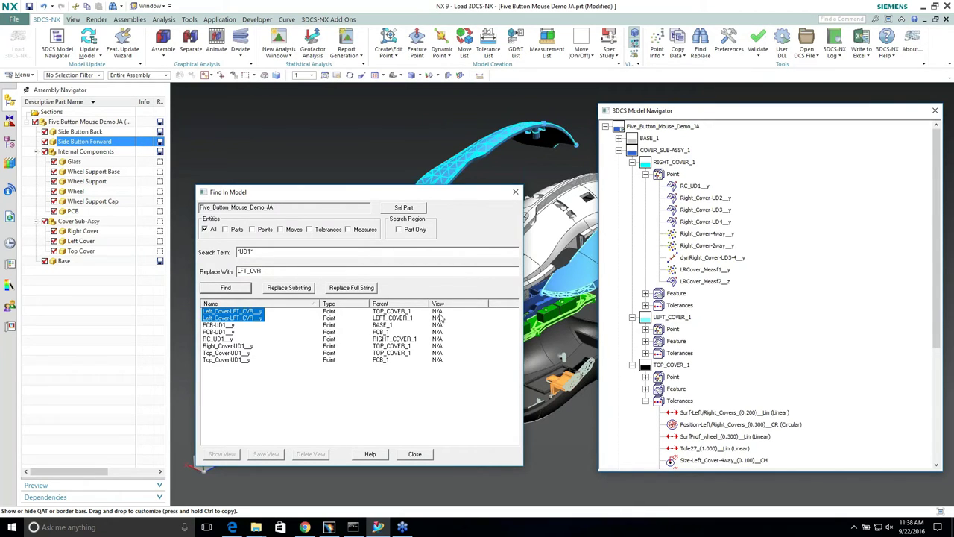